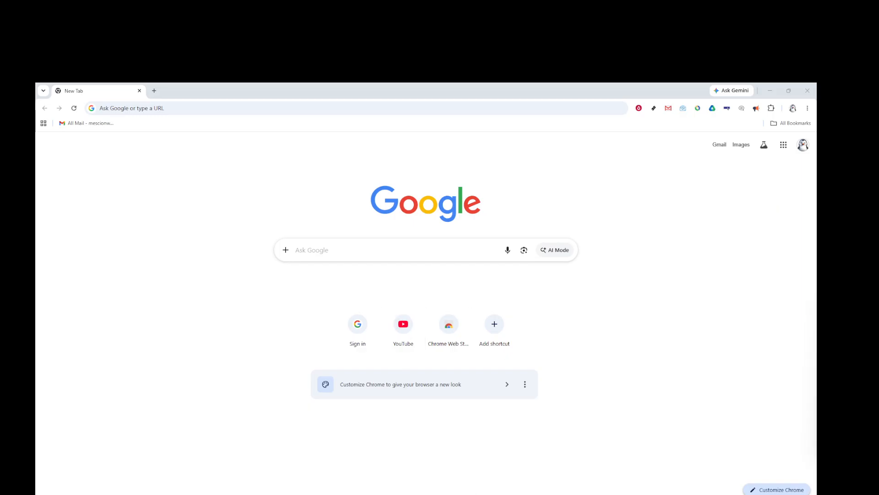
# Switch to the Excel workbook and resize columns A through D to one uniform width
pyautogui.hotkey('alt', 'Tab')
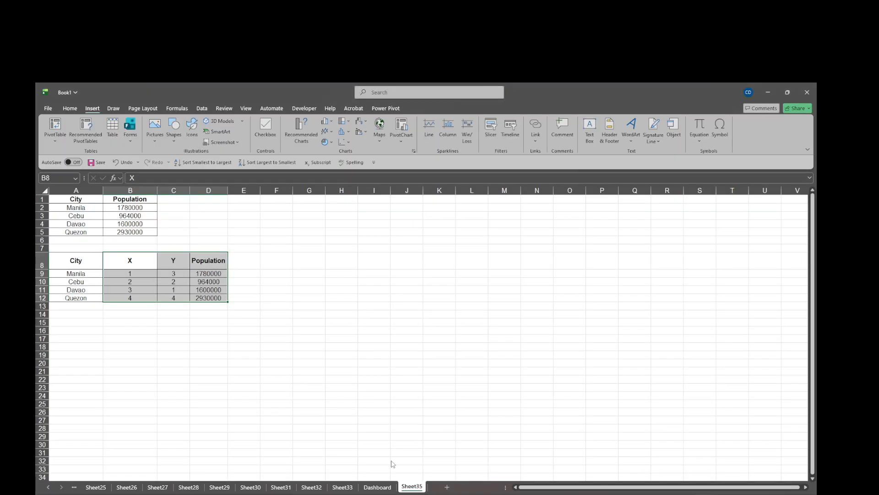
pyautogui.click(188, 365)
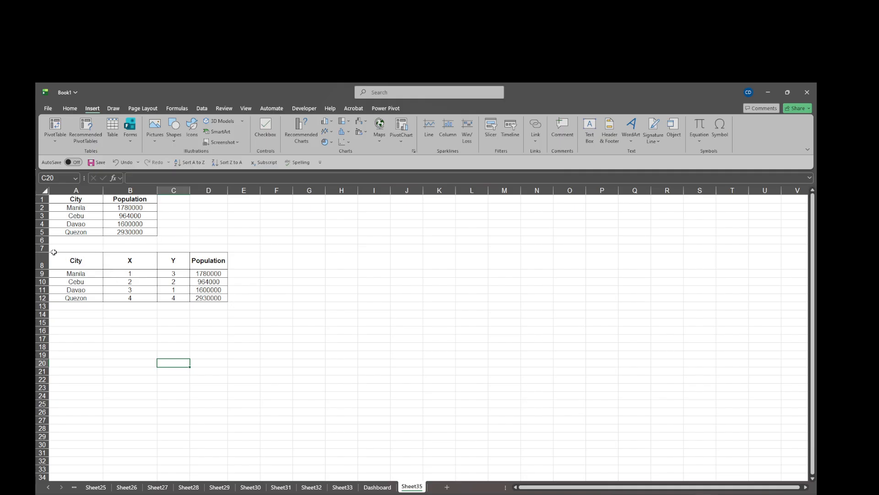
pyautogui.moveTo(85, 190); pyautogui.dragTo(233, 189)
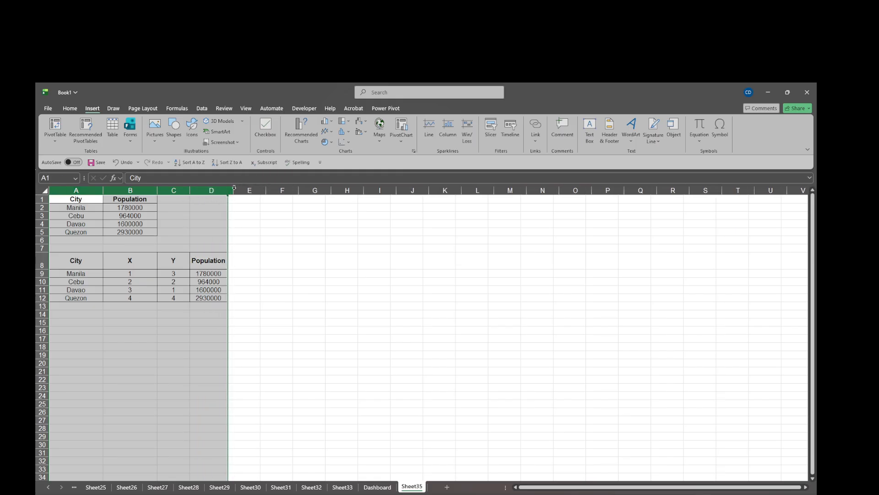
pyautogui.click(298, 281)
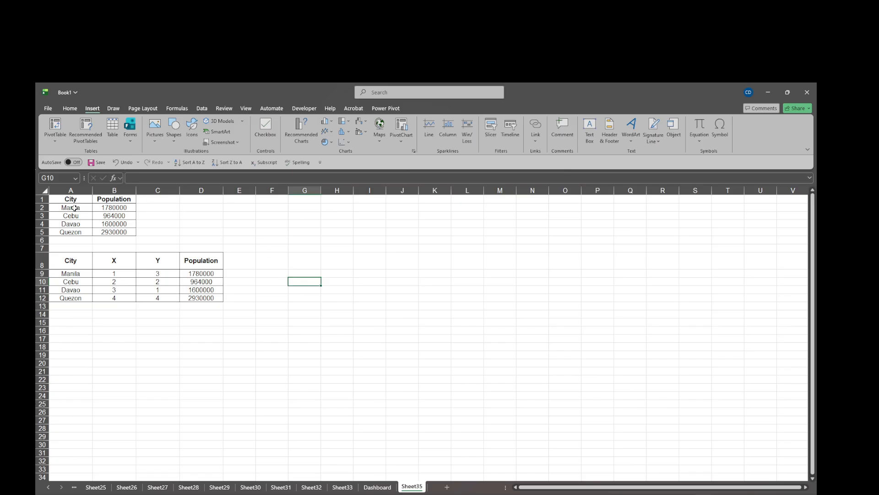
# Examine the X and Y coordinates assigned to each city in the second table
pyautogui.click(174, 409)
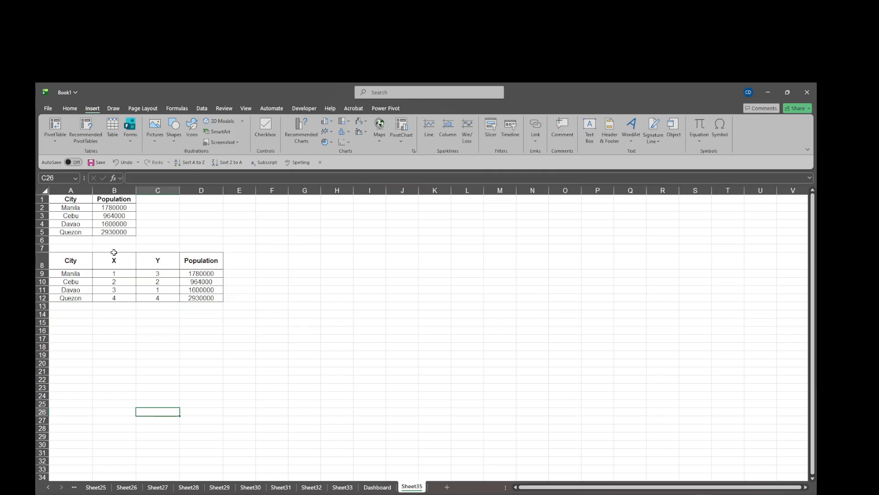
pyautogui.click(111, 347)
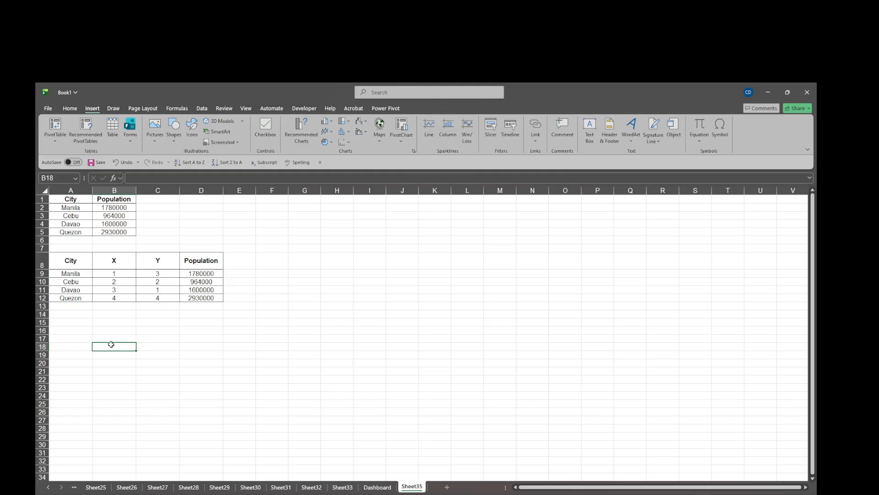
pyautogui.click(106, 258)
pyautogui.click(157, 259)
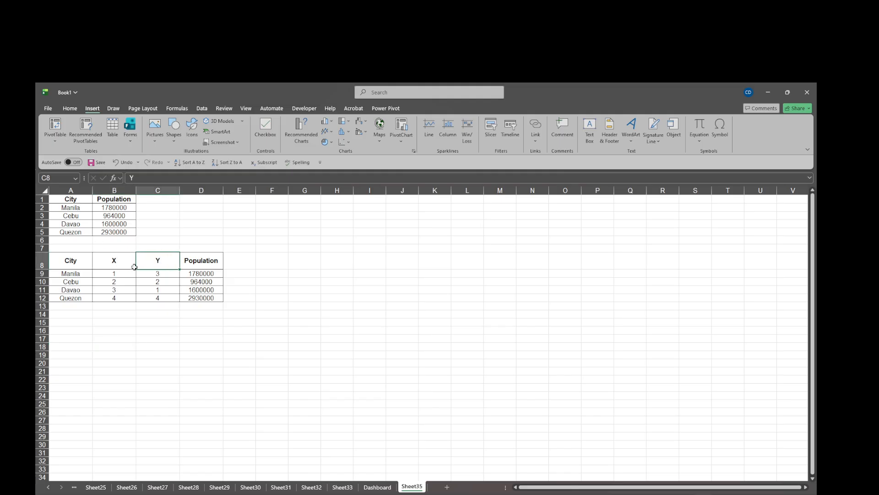
pyautogui.click(116, 297)
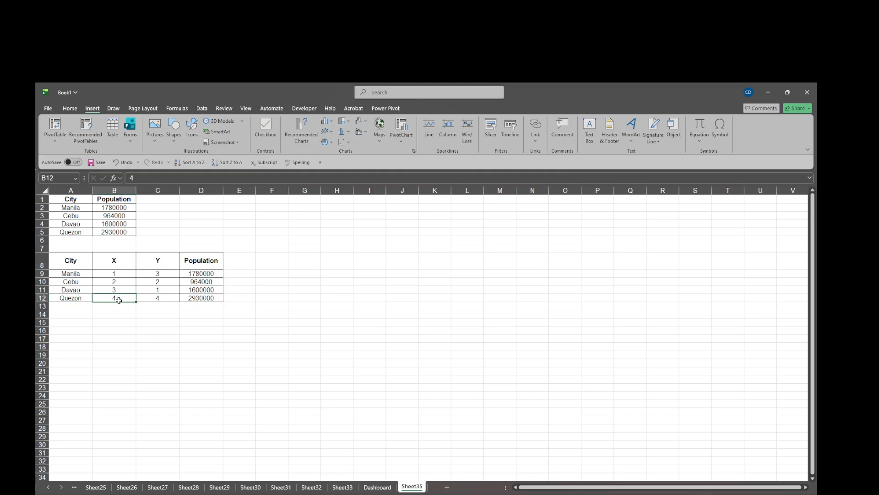
pyautogui.click(115, 260)
pyautogui.click(155, 265)
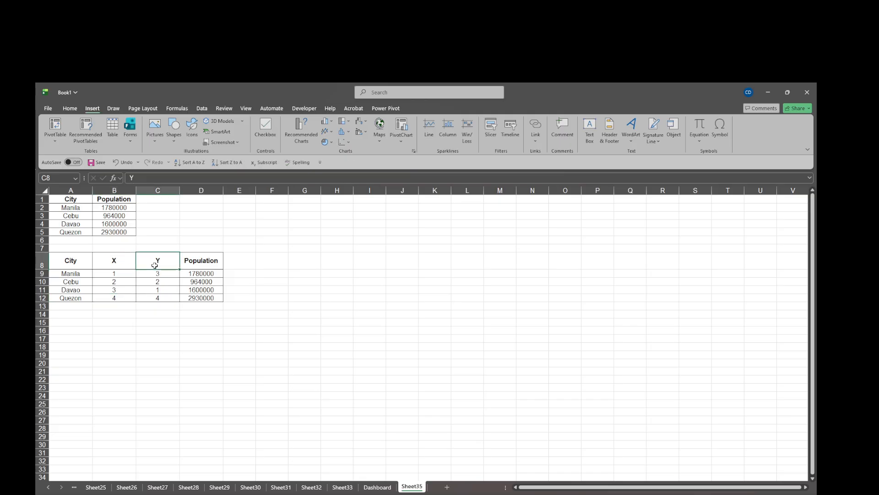
pyautogui.click(148, 309)
pyautogui.click(109, 274)
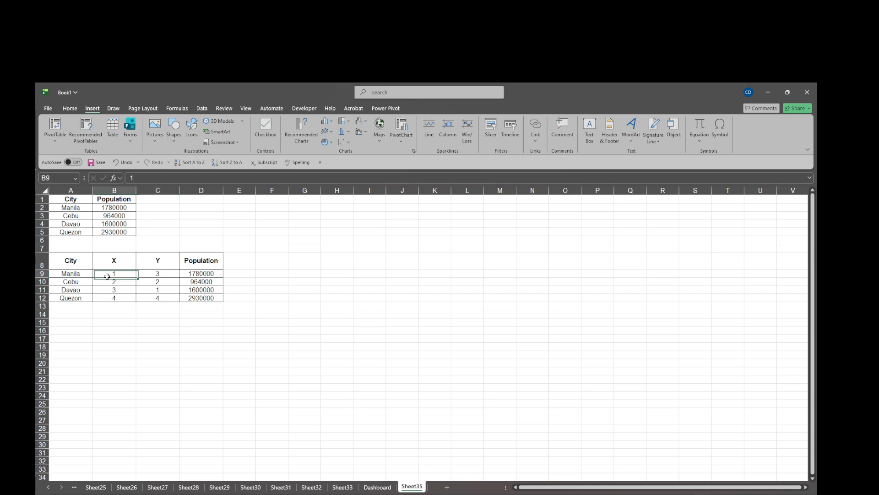
pyautogui.click(150, 274)
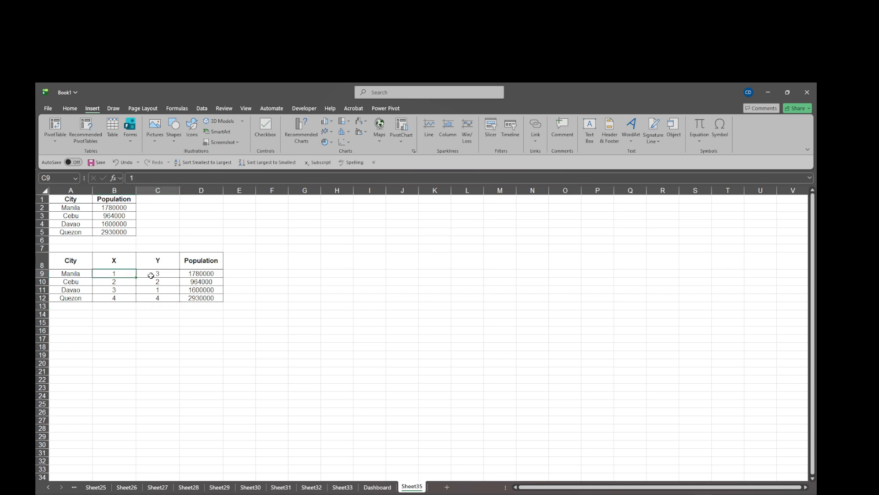
pyautogui.click(122, 283)
pyautogui.click(117, 290)
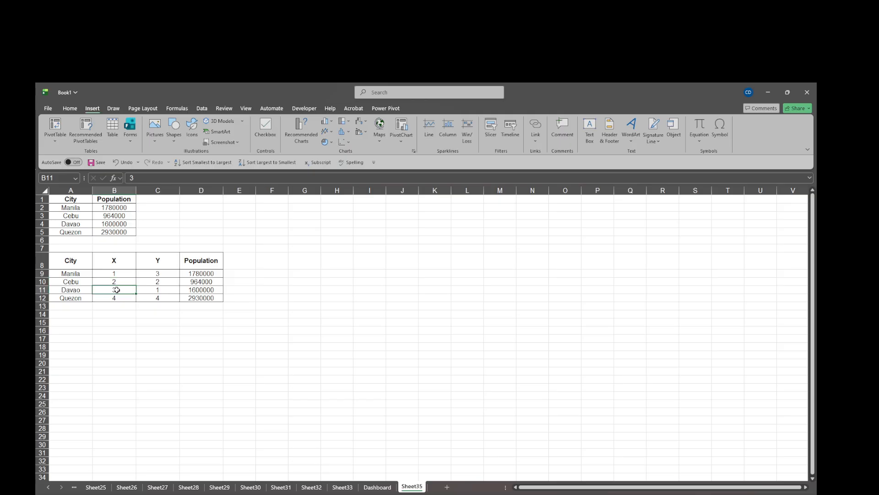
pyautogui.click(142, 289)
pyautogui.click(147, 337)
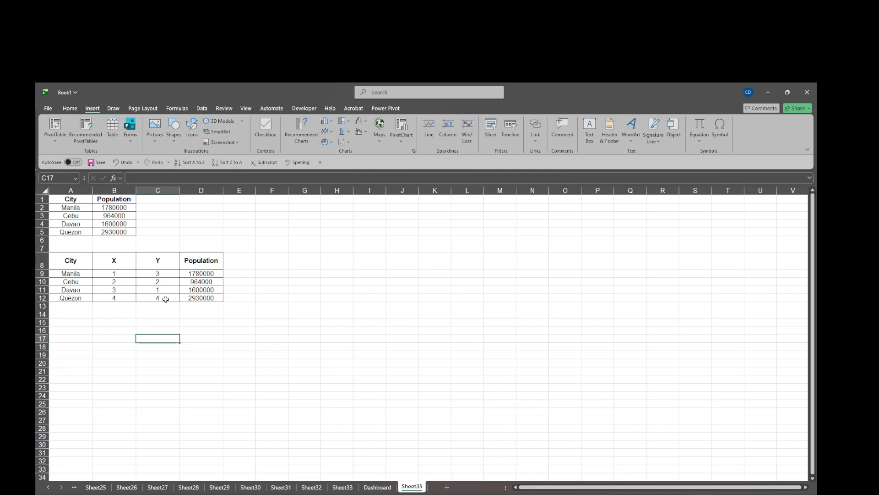
pyautogui.click(113, 315)
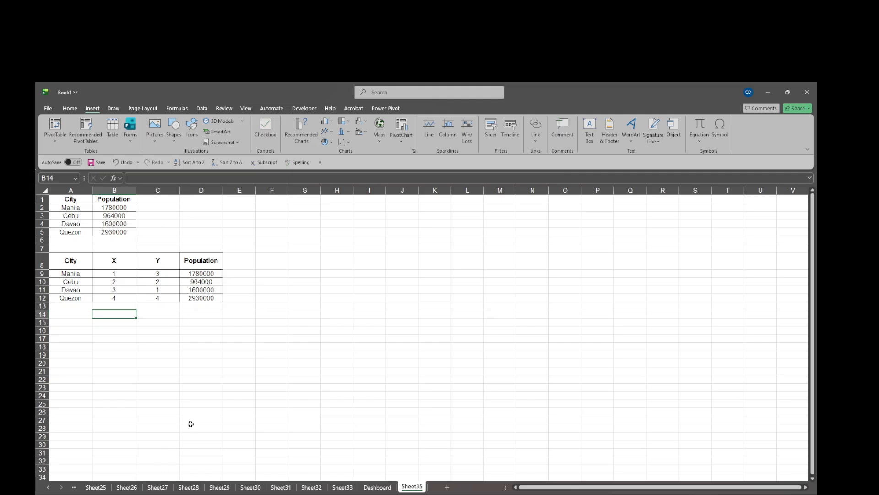
pyautogui.click(201, 410)
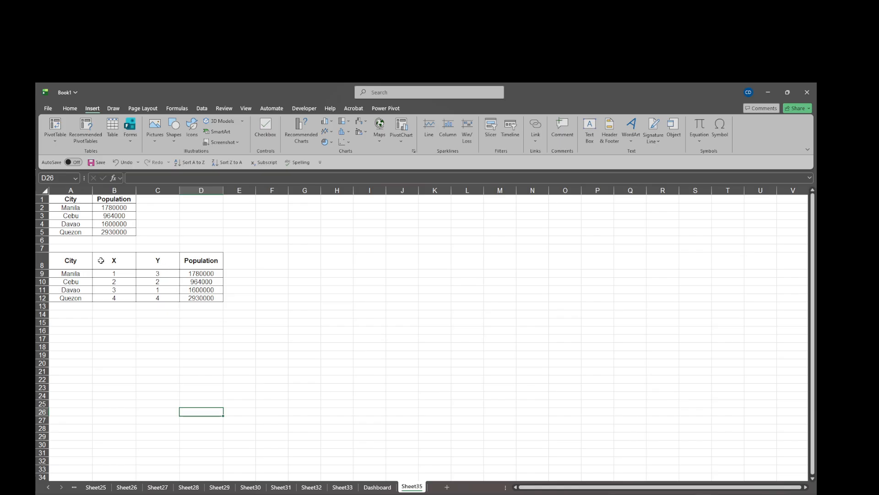
# Insert a 2-D bubble chart from the X, Y and Population data in B8:D12 and place it beside the table
pyautogui.moveTo(107, 263); pyautogui.dragTo(215, 299)
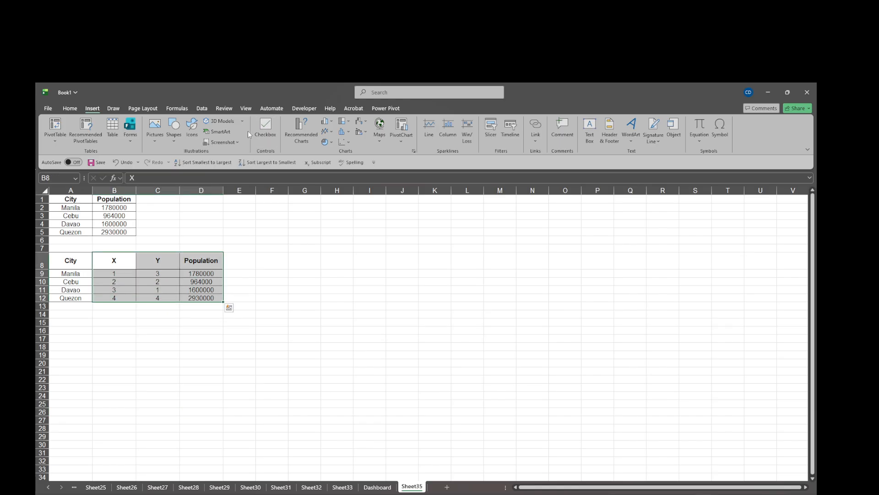
pyautogui.click(350, 142)
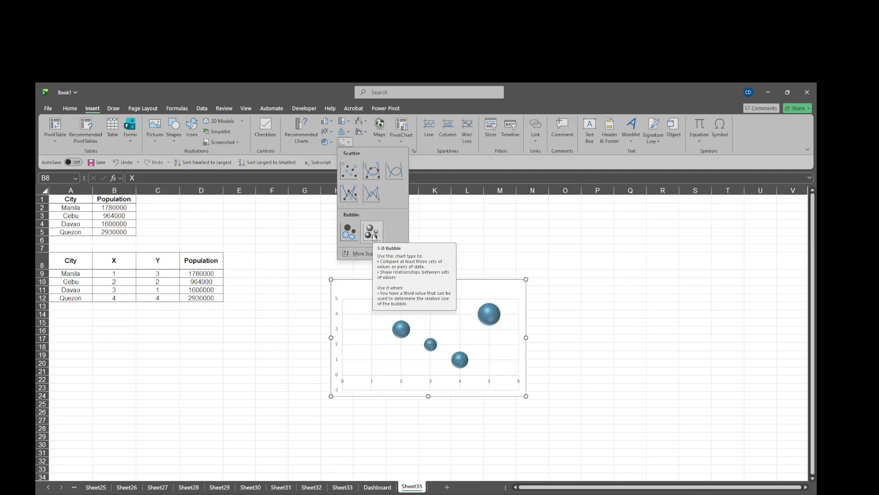
pyautogui.click(350, 233)
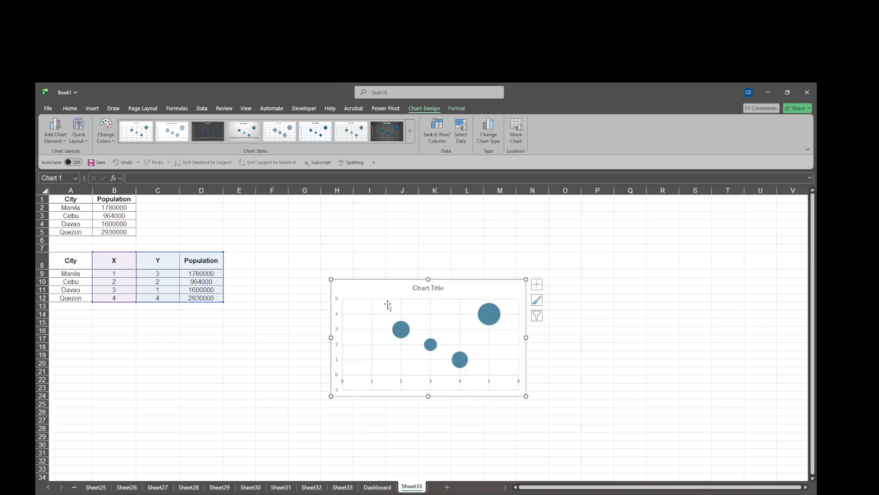
pyautogui.moveTo(387, 293); pyautogui.dragTo(312, 248)
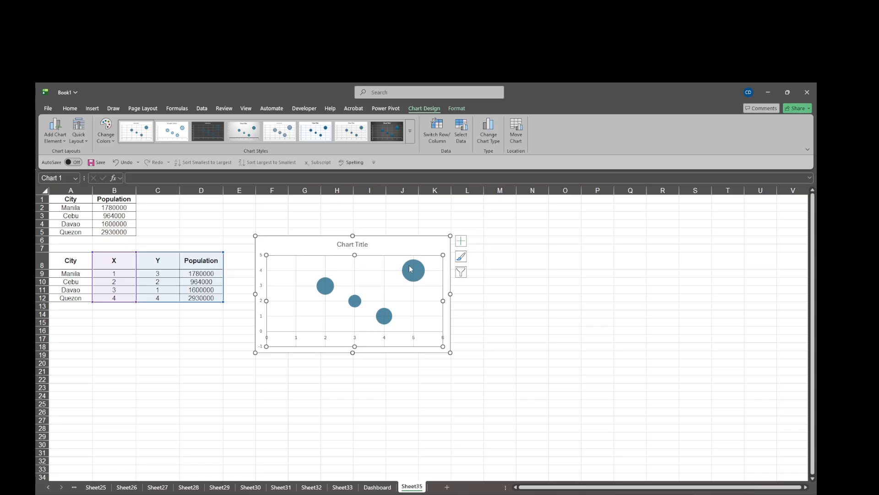
pyautogui.rightClick(368, 283)
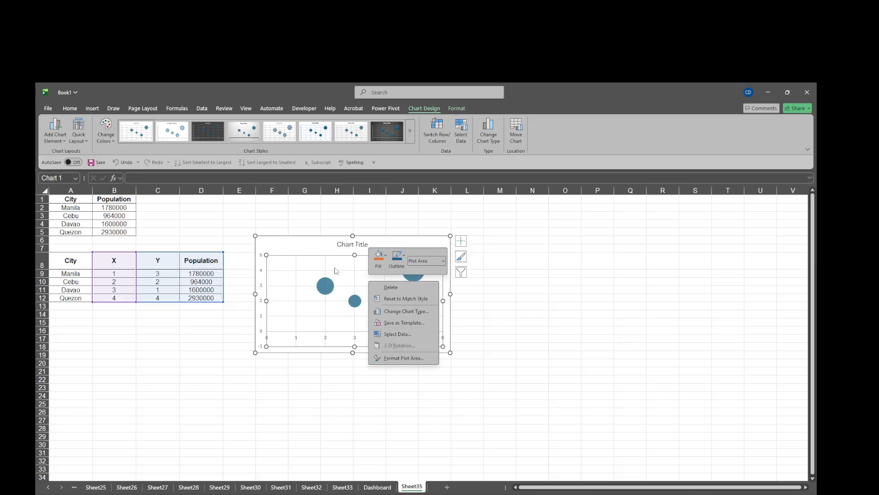
pyautogui.click(316, 257)
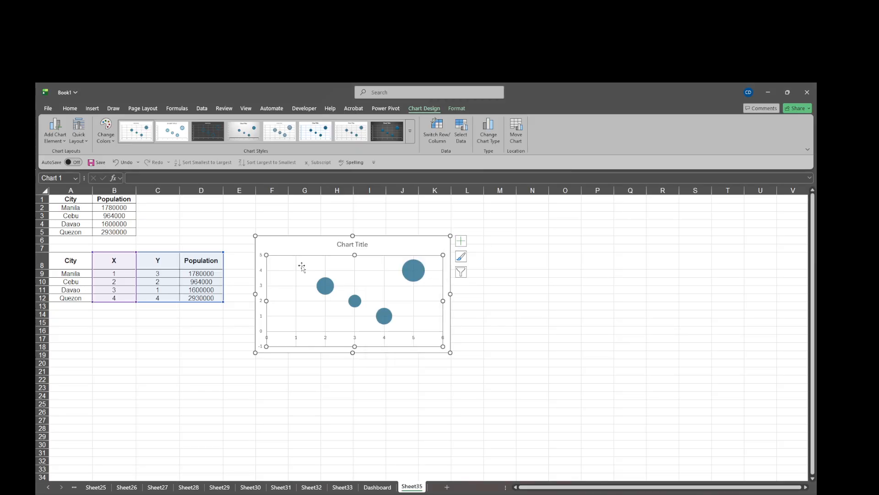
pyautogui.rightClick(302, 267)
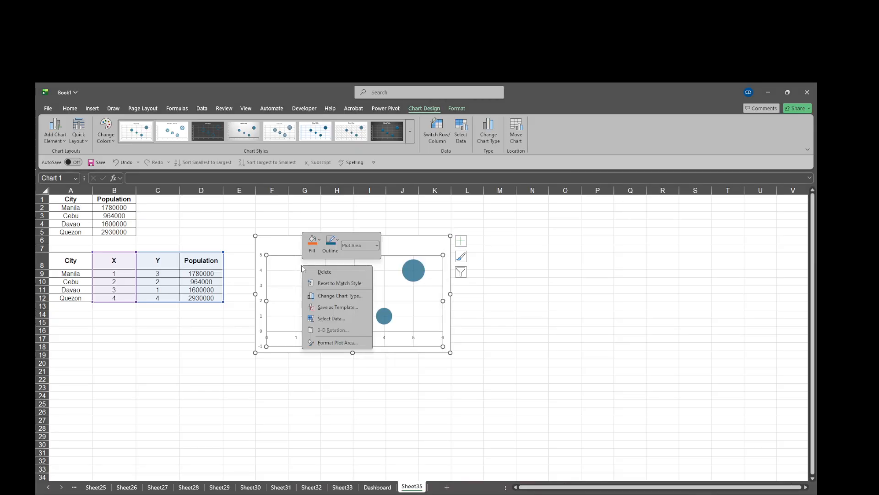
pyautogui.click(408, 248)
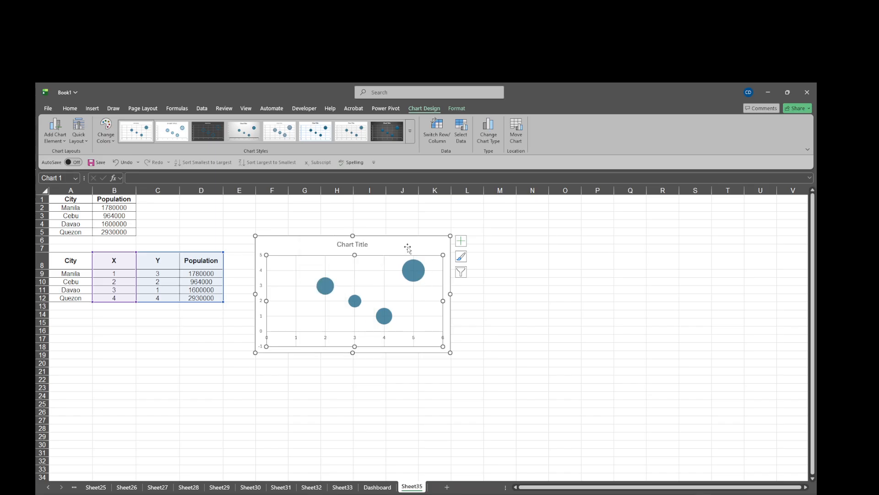
# Add data labels to the bubbles in the chart
pyautogui.click(461, 241)
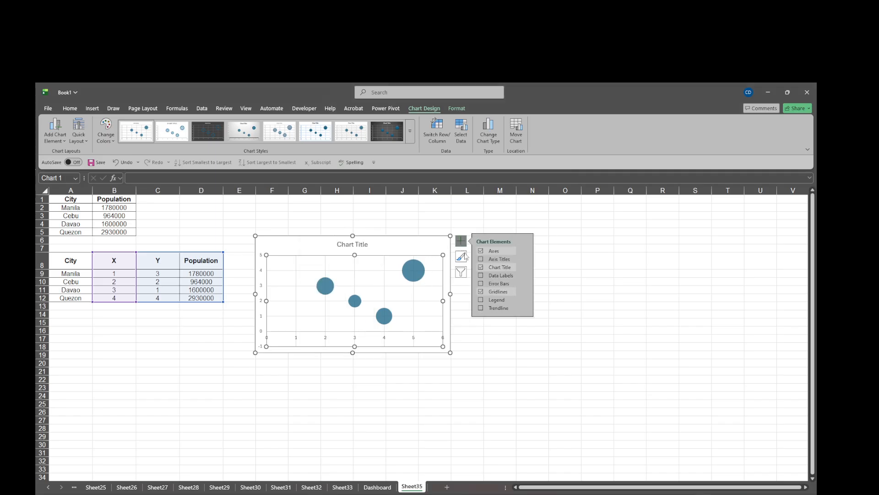
pyautogui.click(482, 277)
pyautogui.click(380, 387)
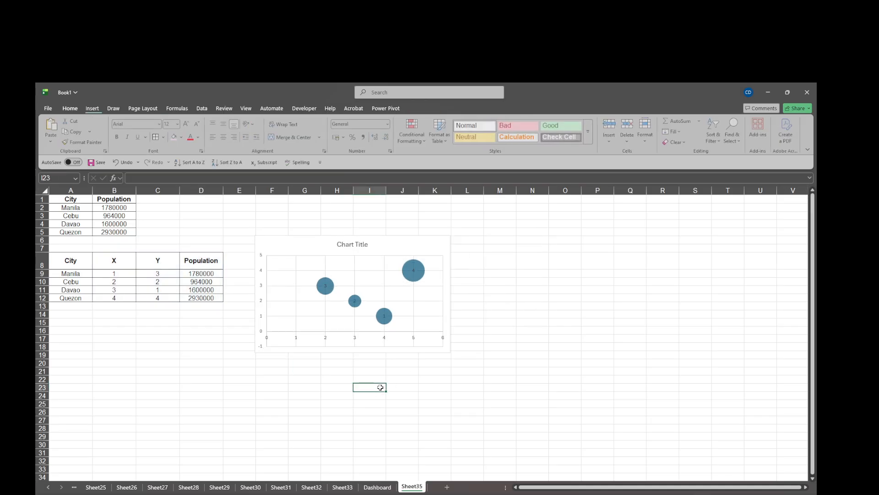
pyautogui.click(297, 248)
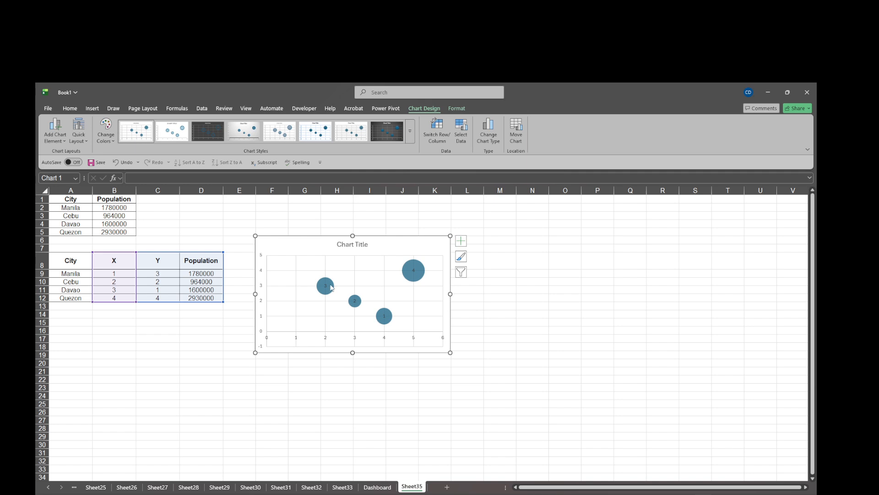
pyautogui.click(310, 283)
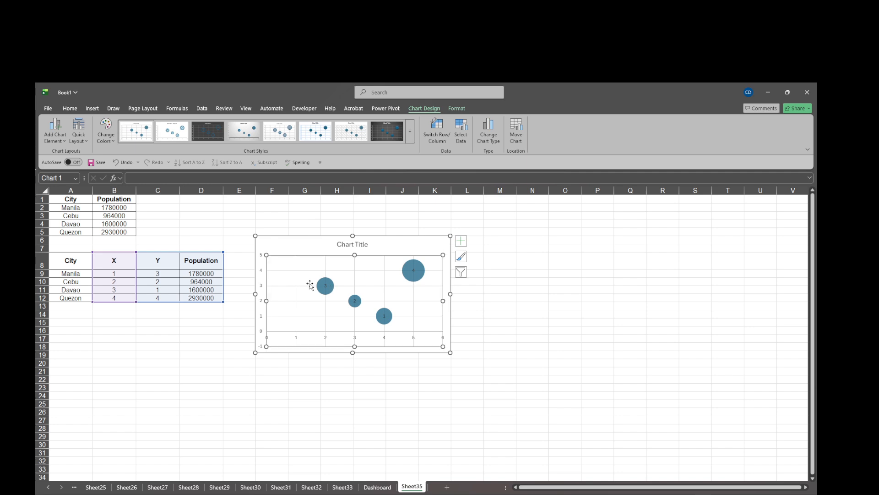